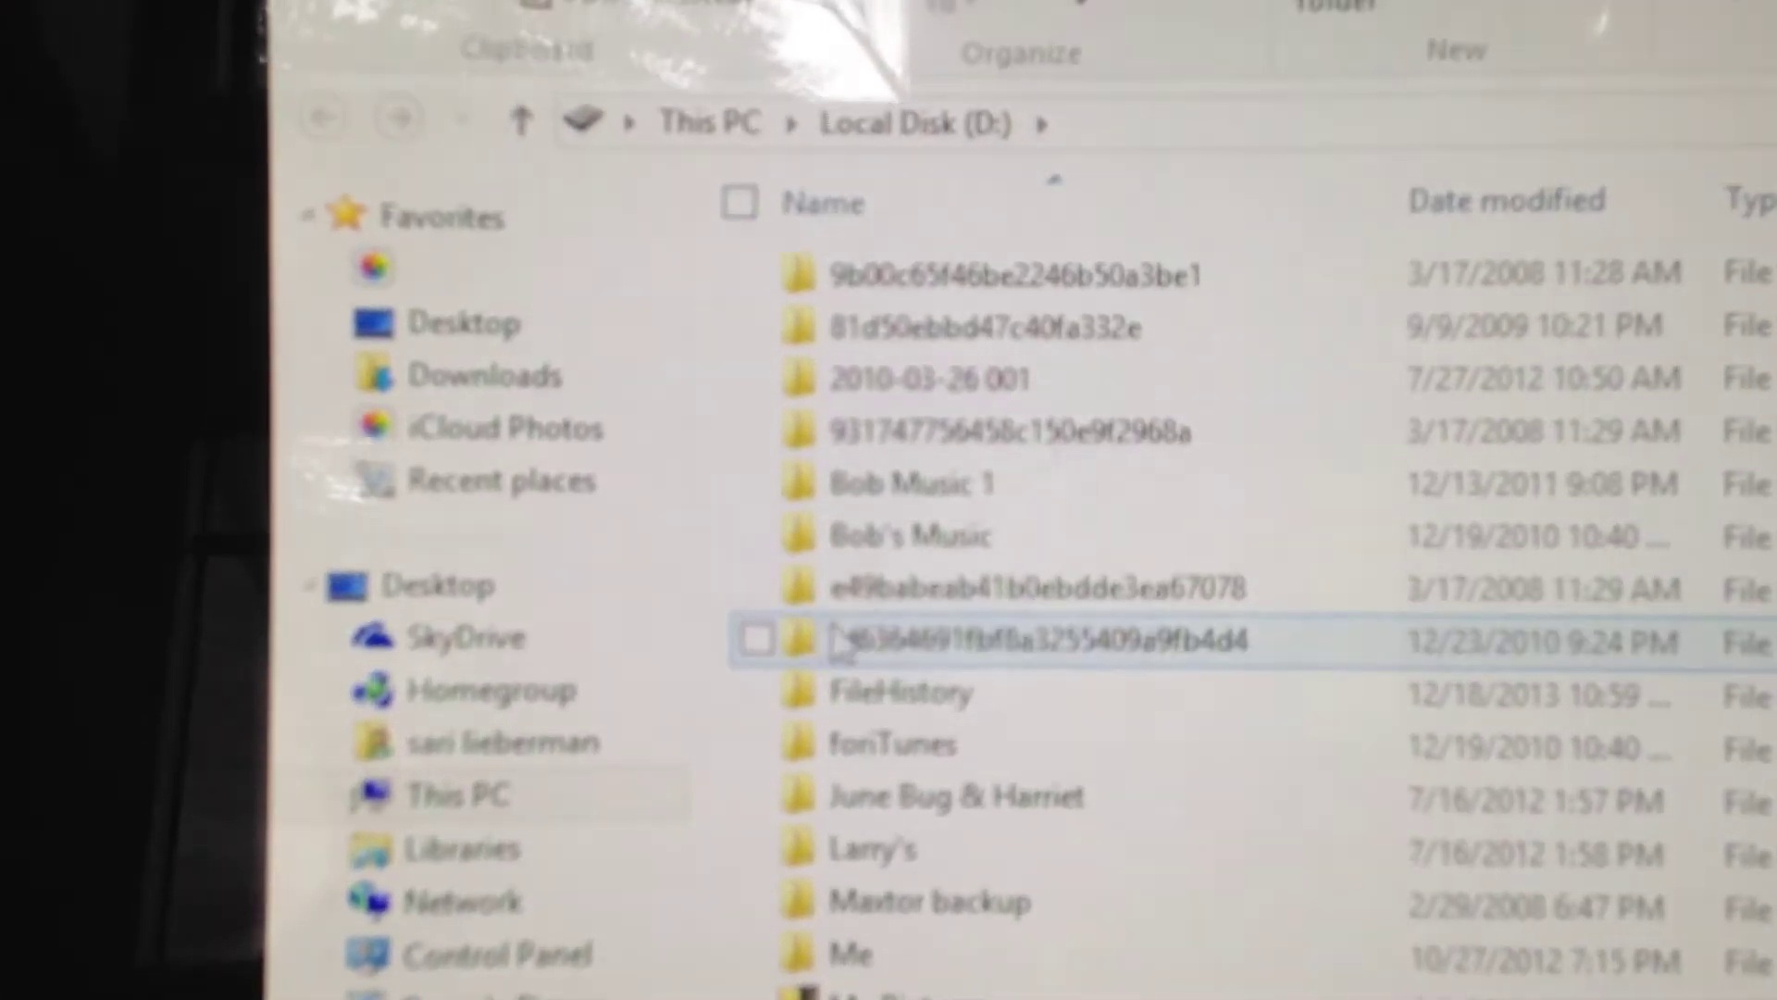
Step: Copy the Afro-Latin Party folder from Bob Music 1 on drive D:
click(910, 492)
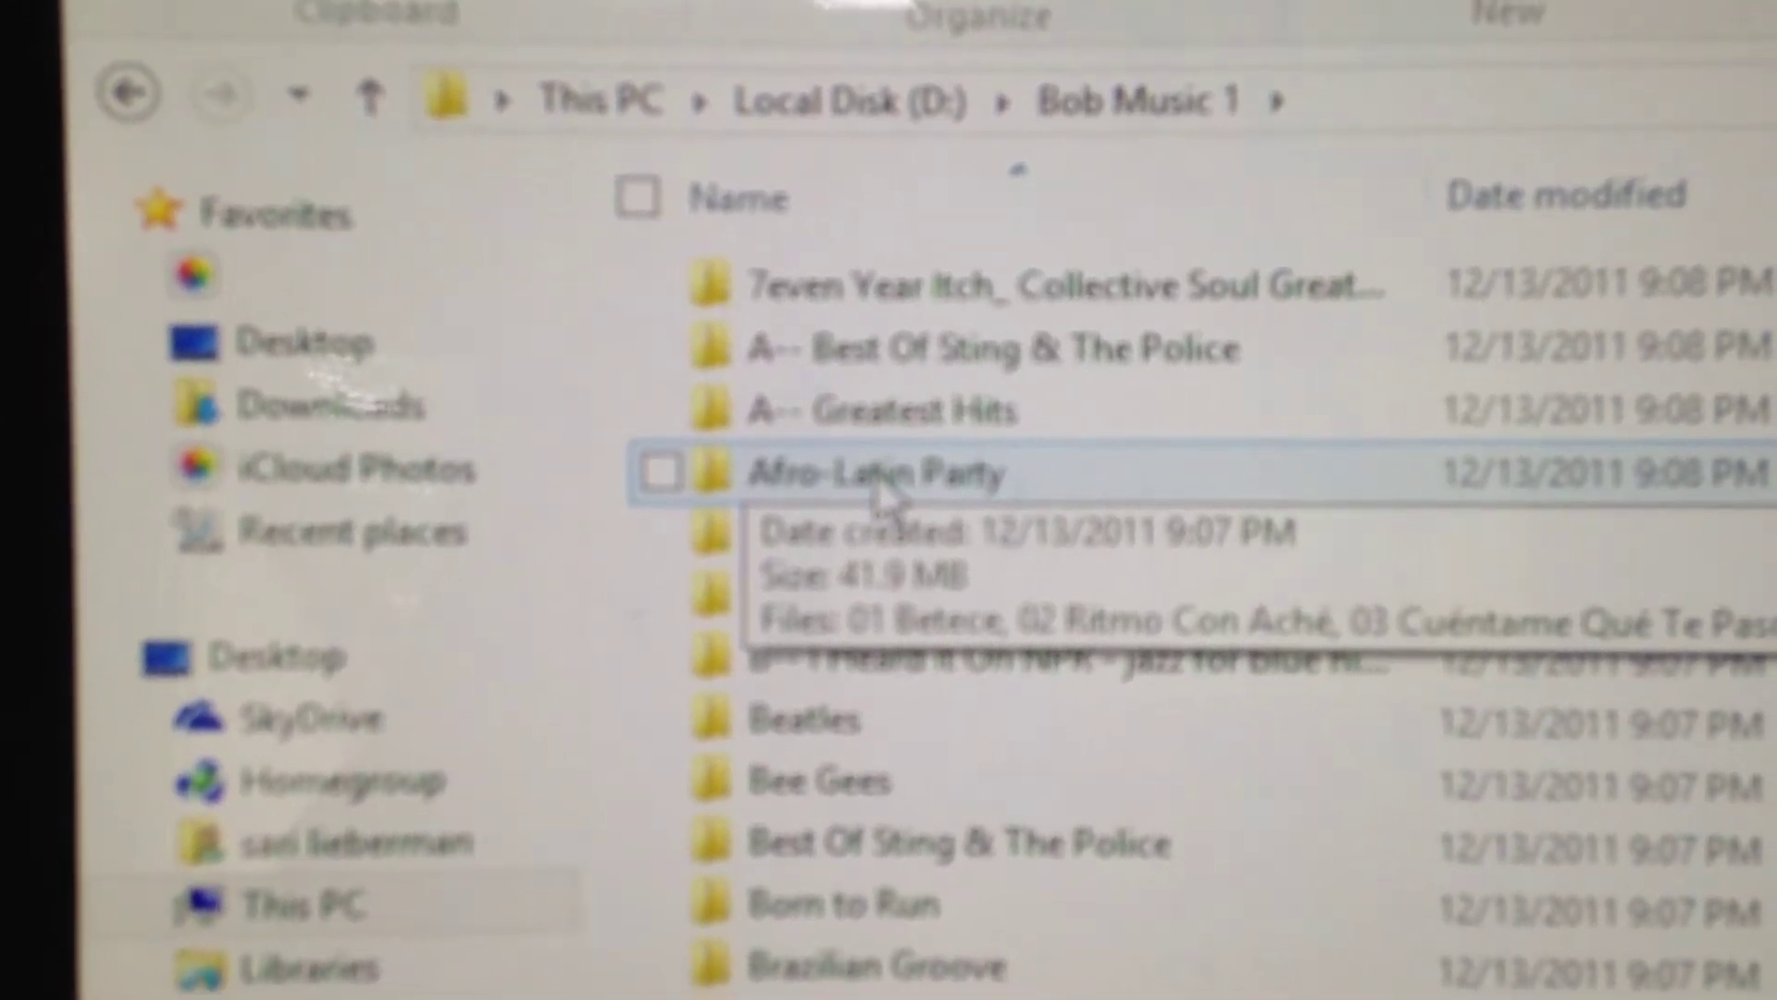
right_click(872, 466)
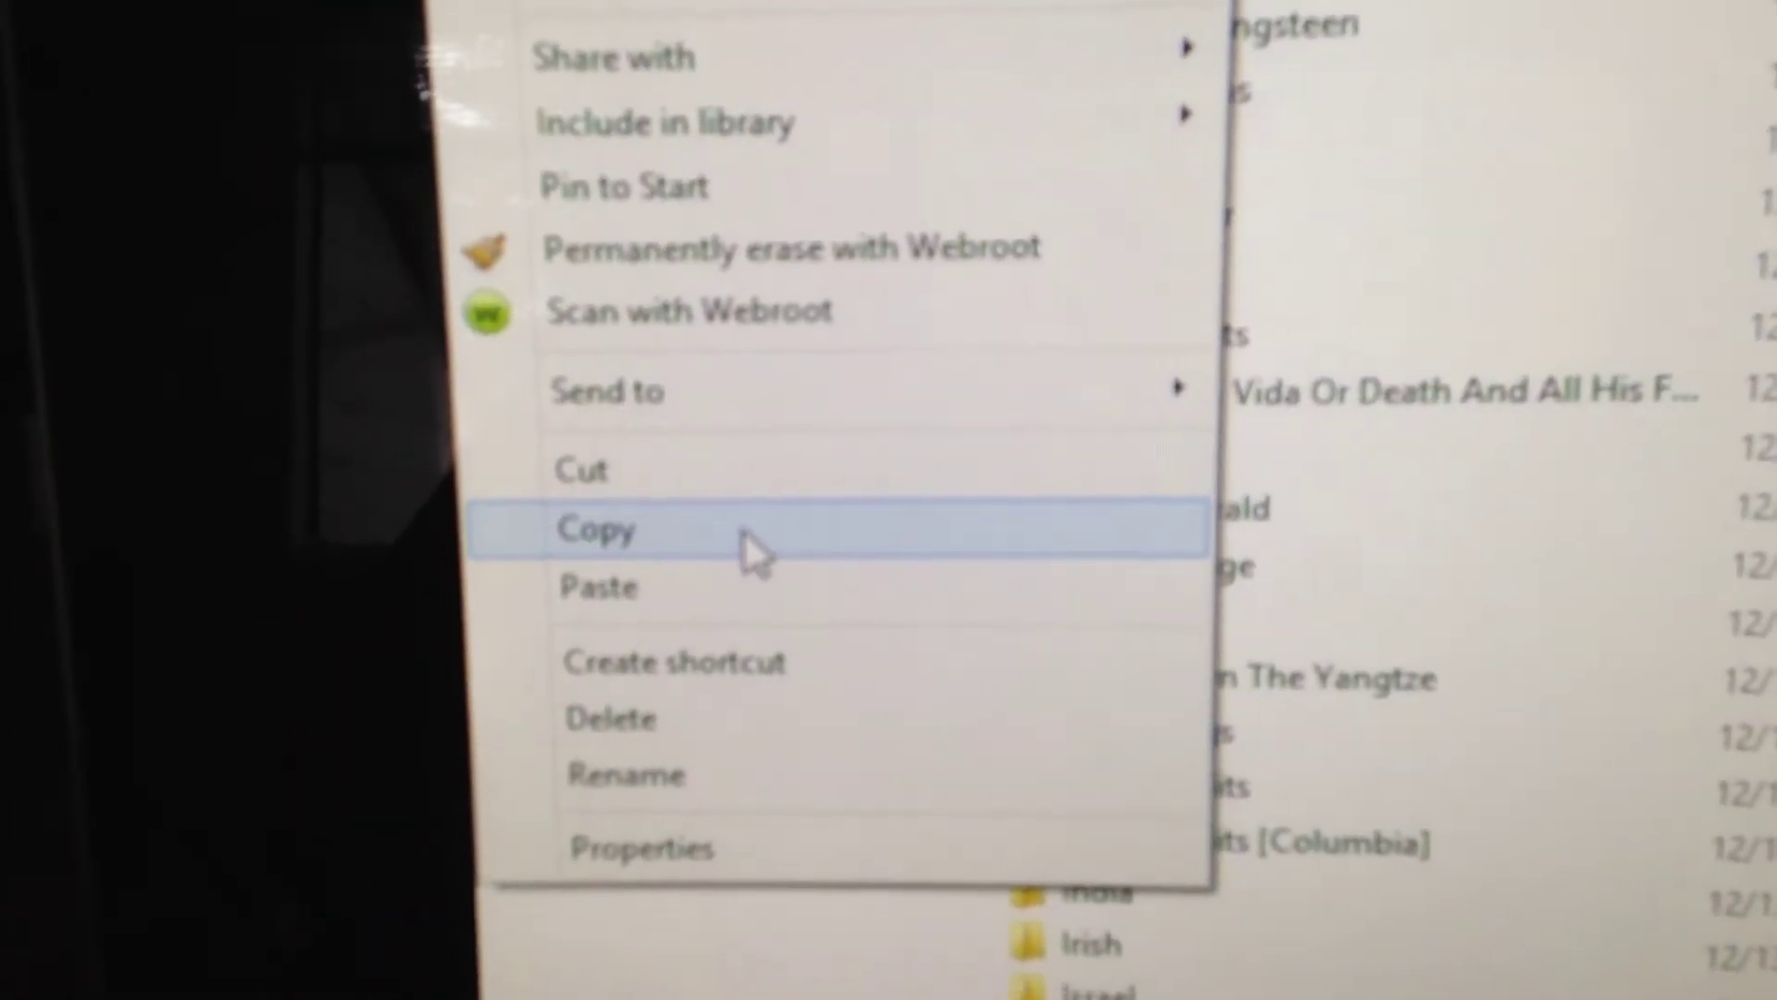
click(782, 563)
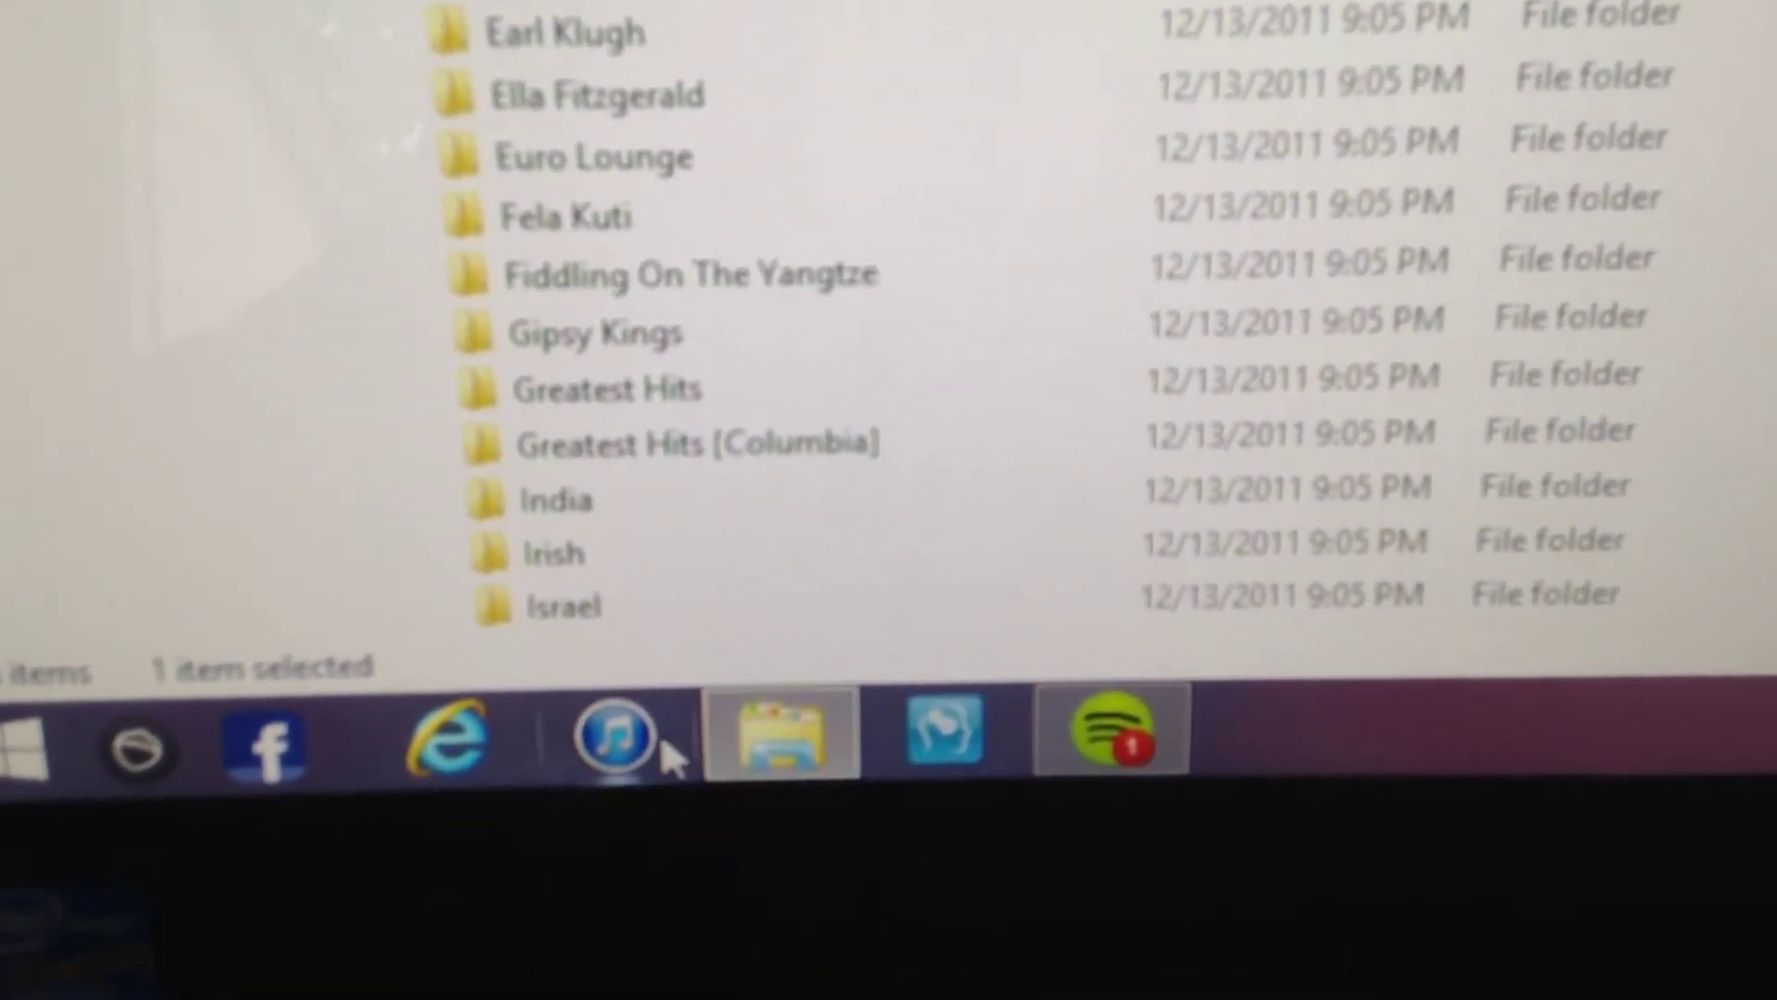
mouse_move(817, 573)
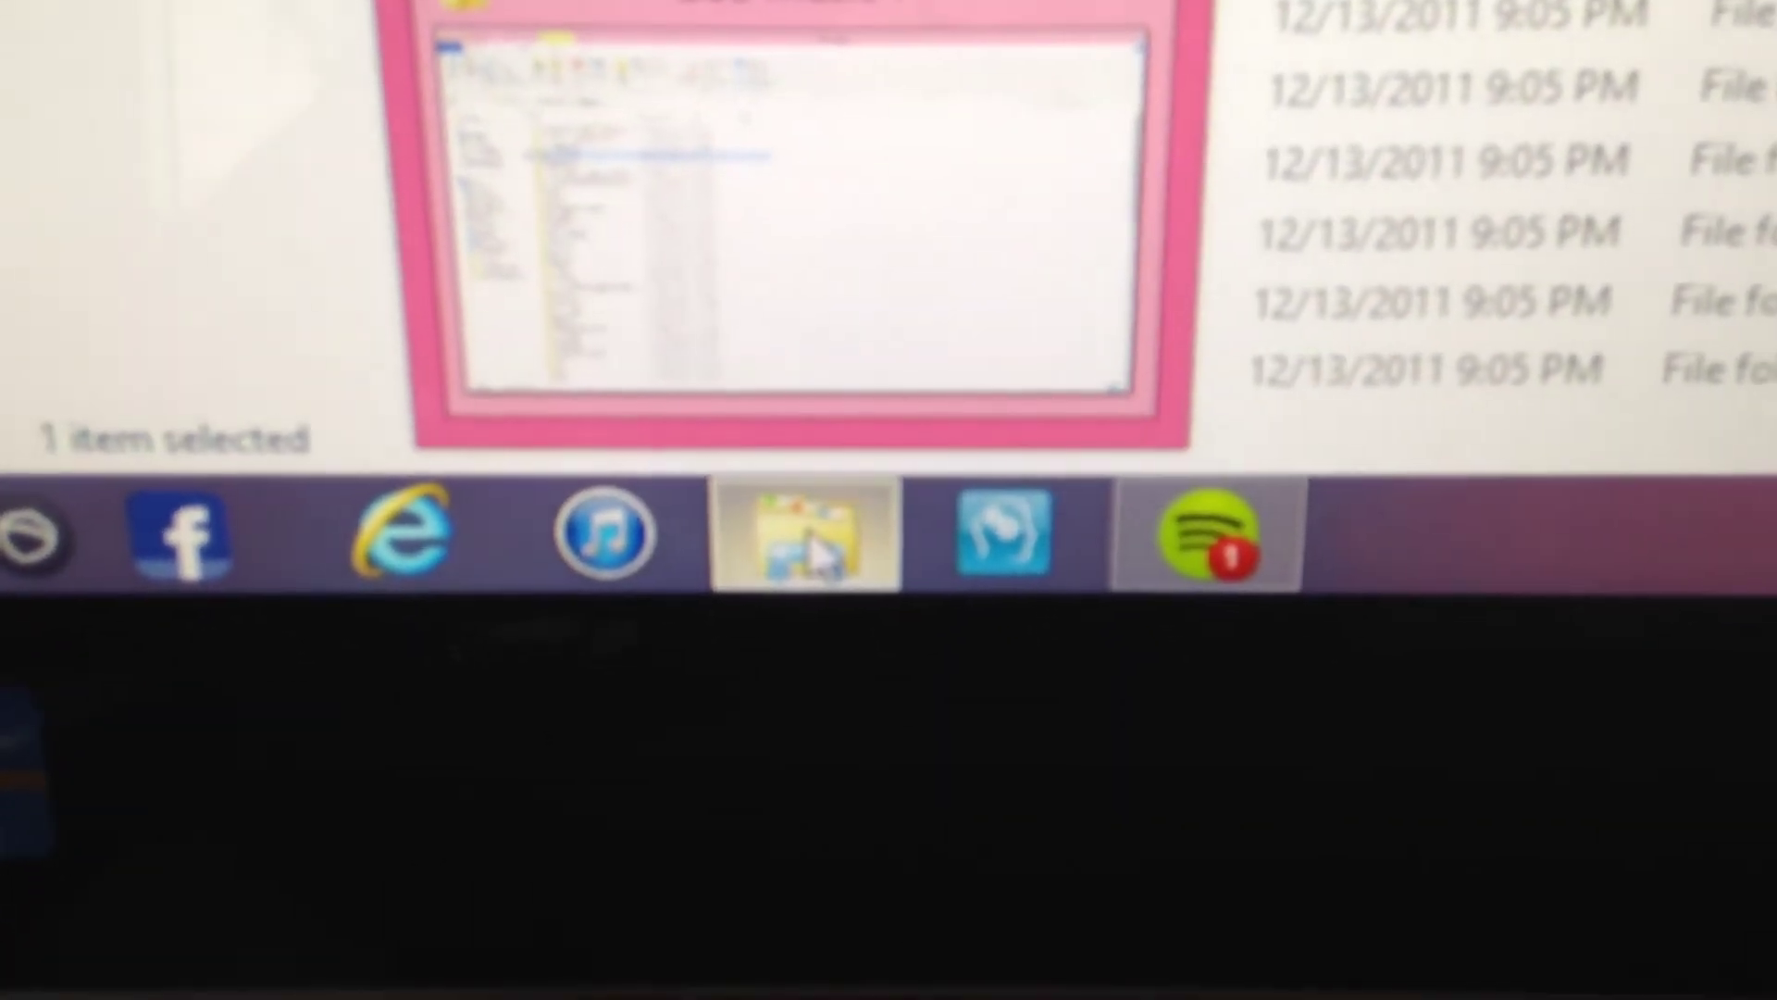
Step: Open a second File Explorer window from the taskbar jump list and select Desktop
right_click(819, 594)
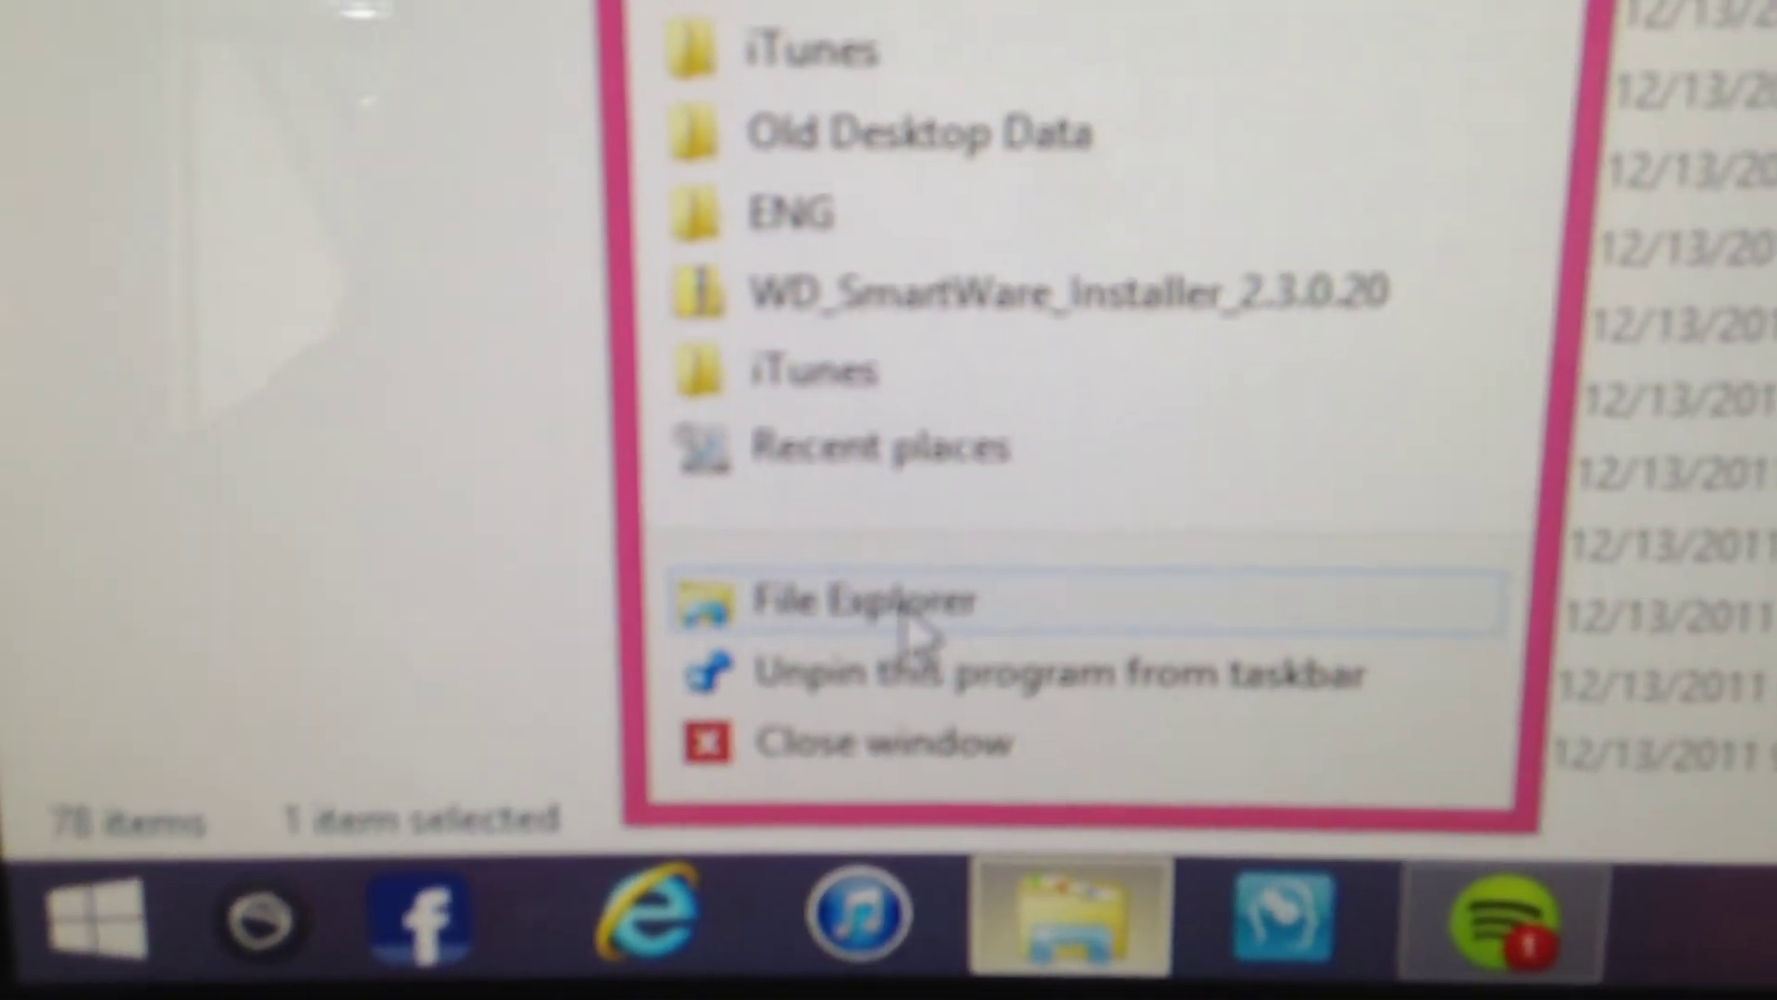
click(901, 612)
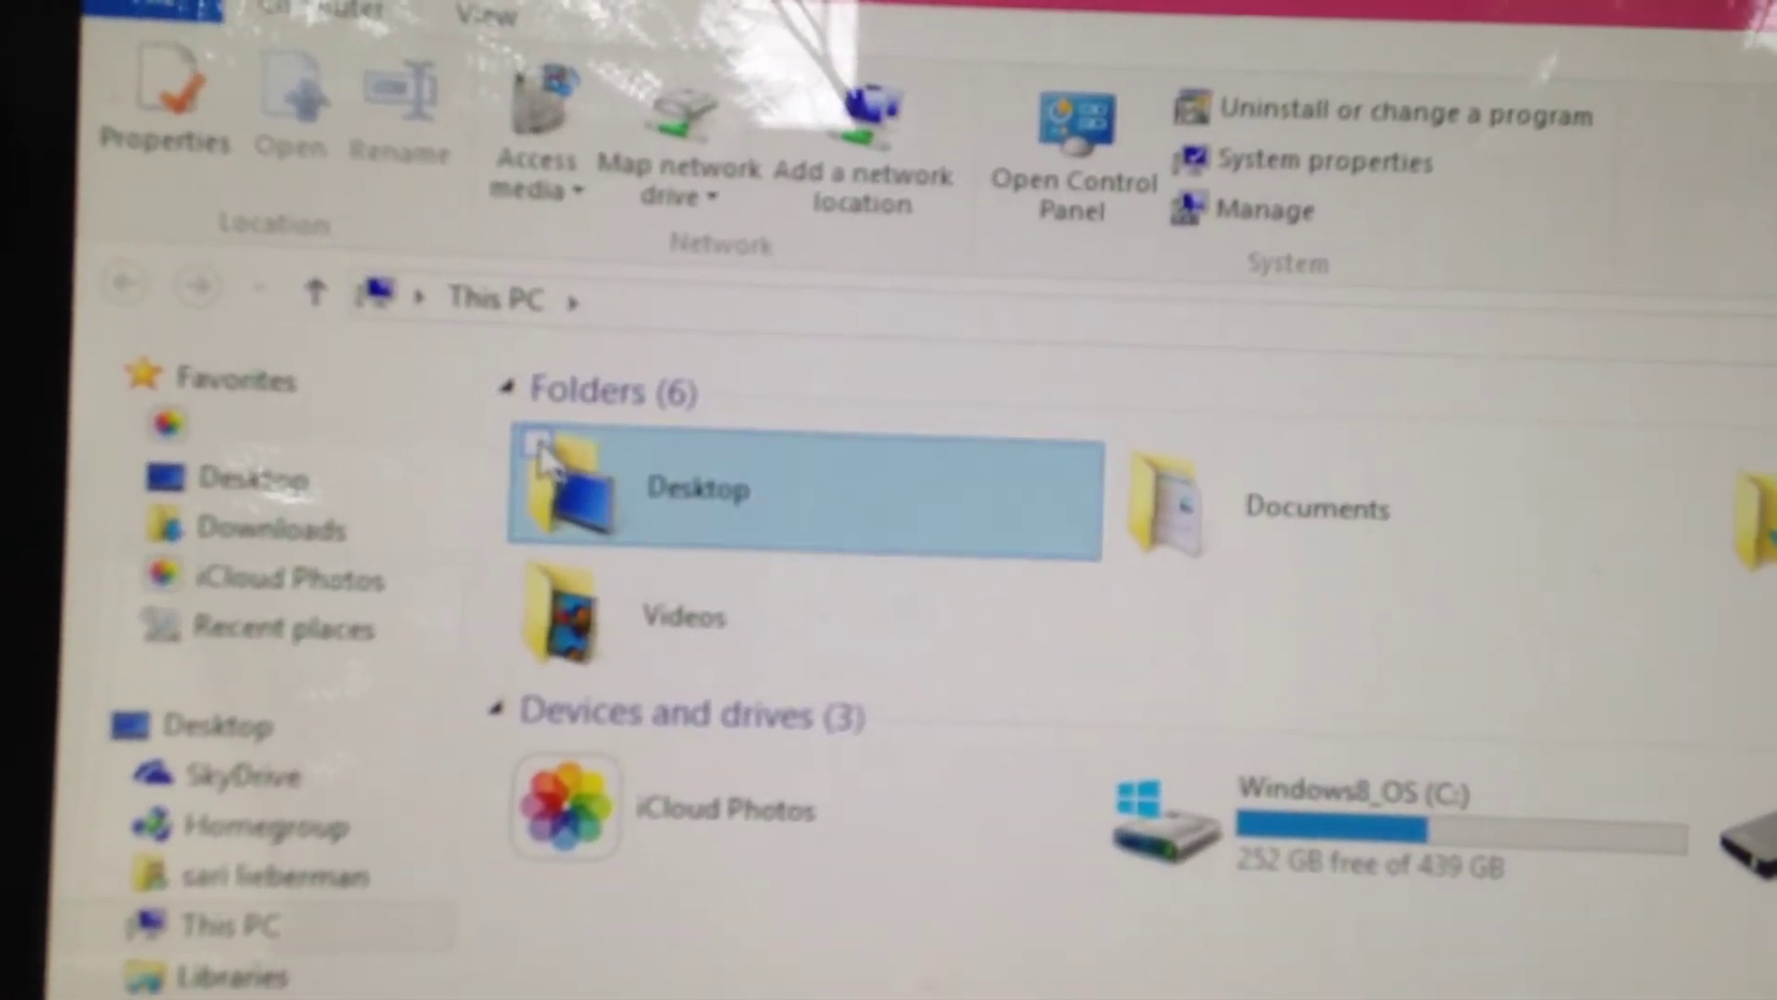
click(742, 503)
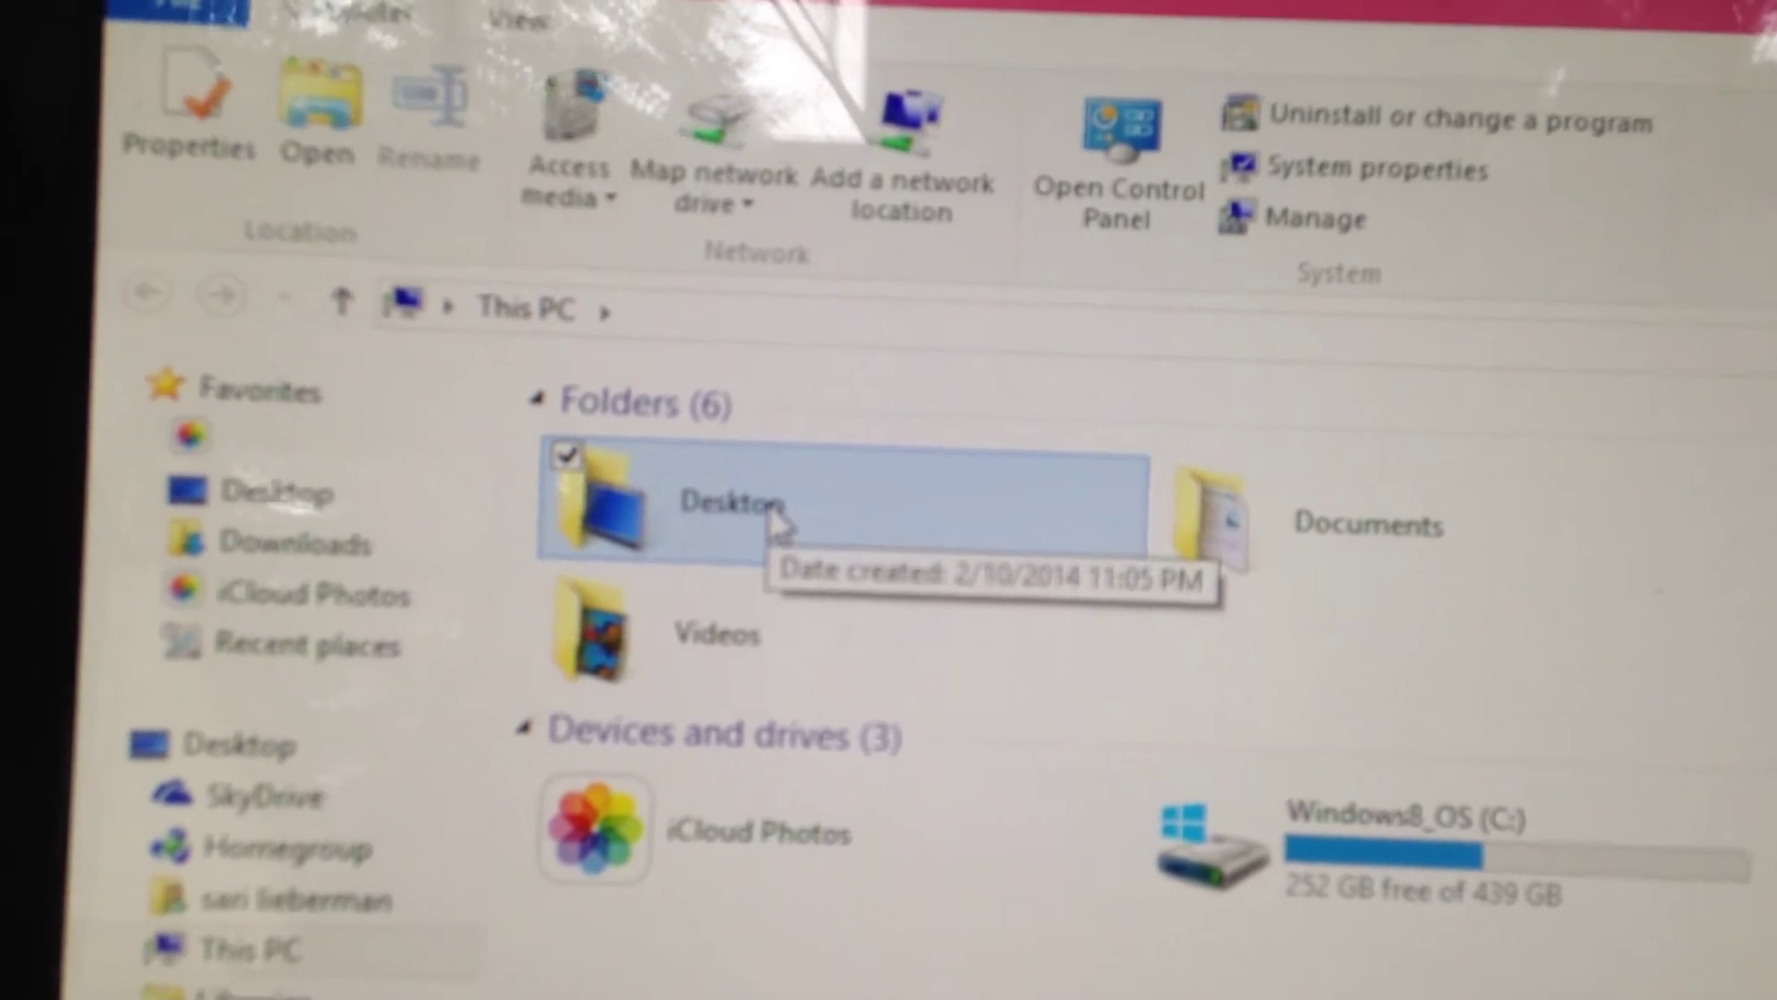
Step: Paste the copied Afro-Latin Party folder into the Desktop folder
right_click(768, 525)
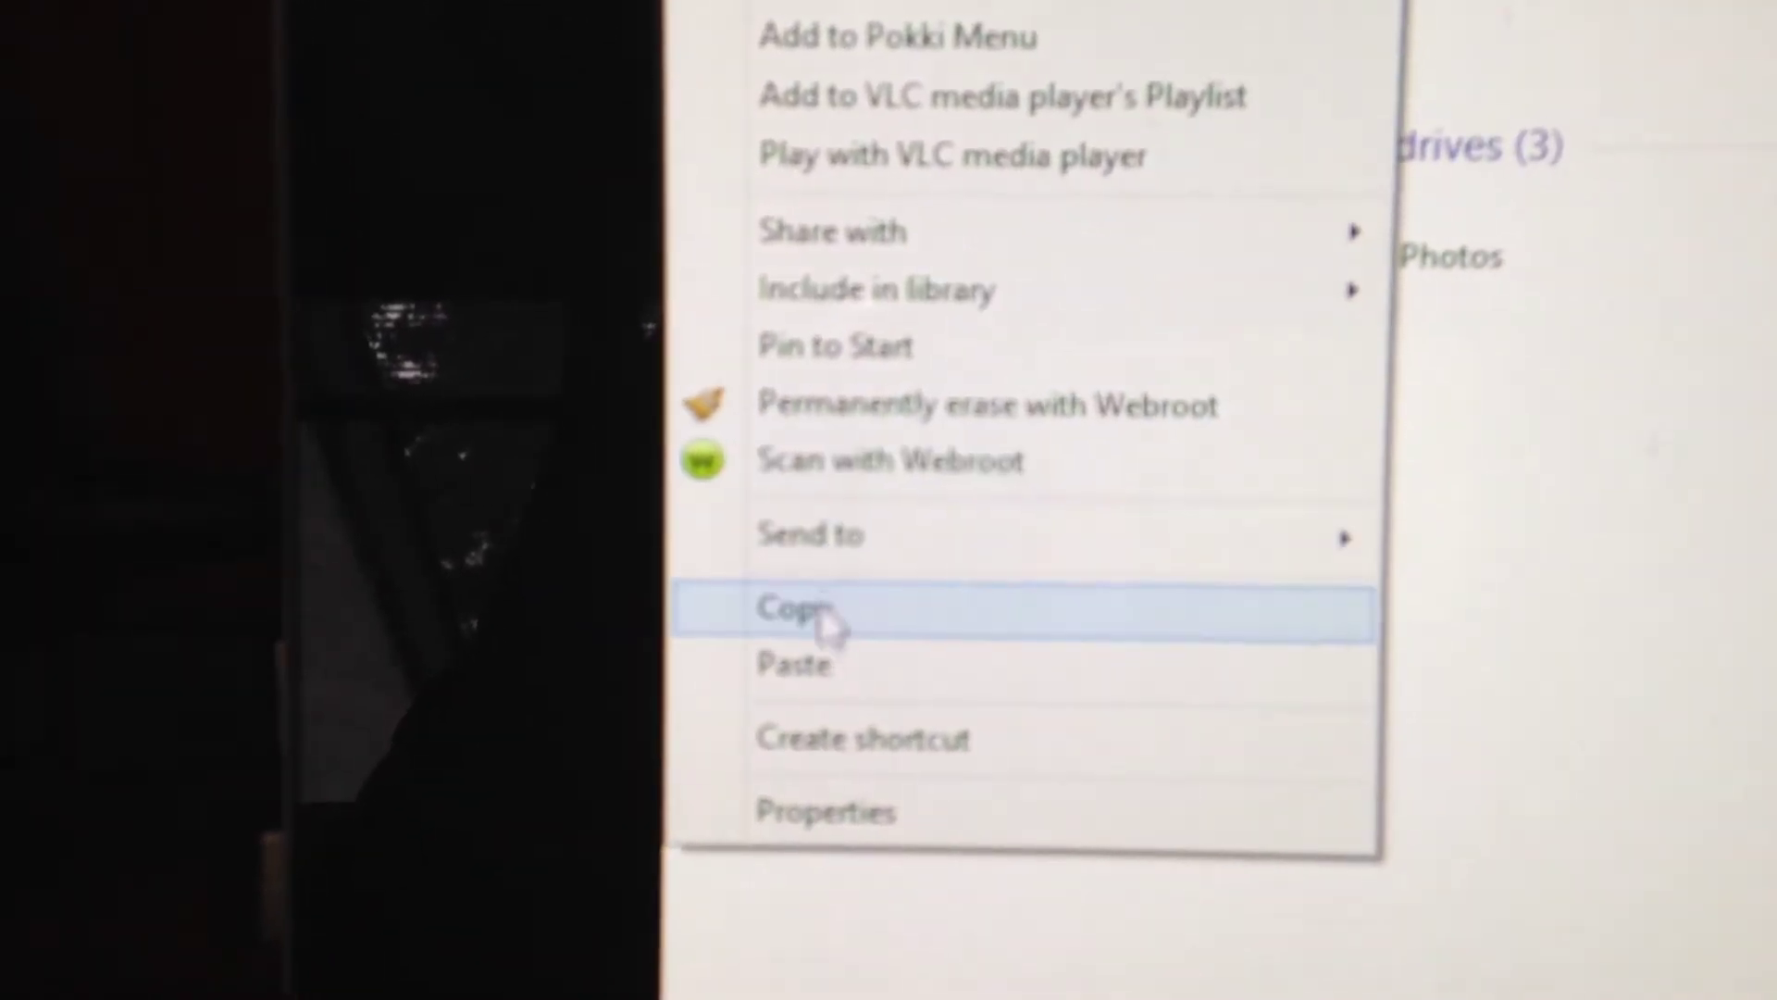
click(813, 673)
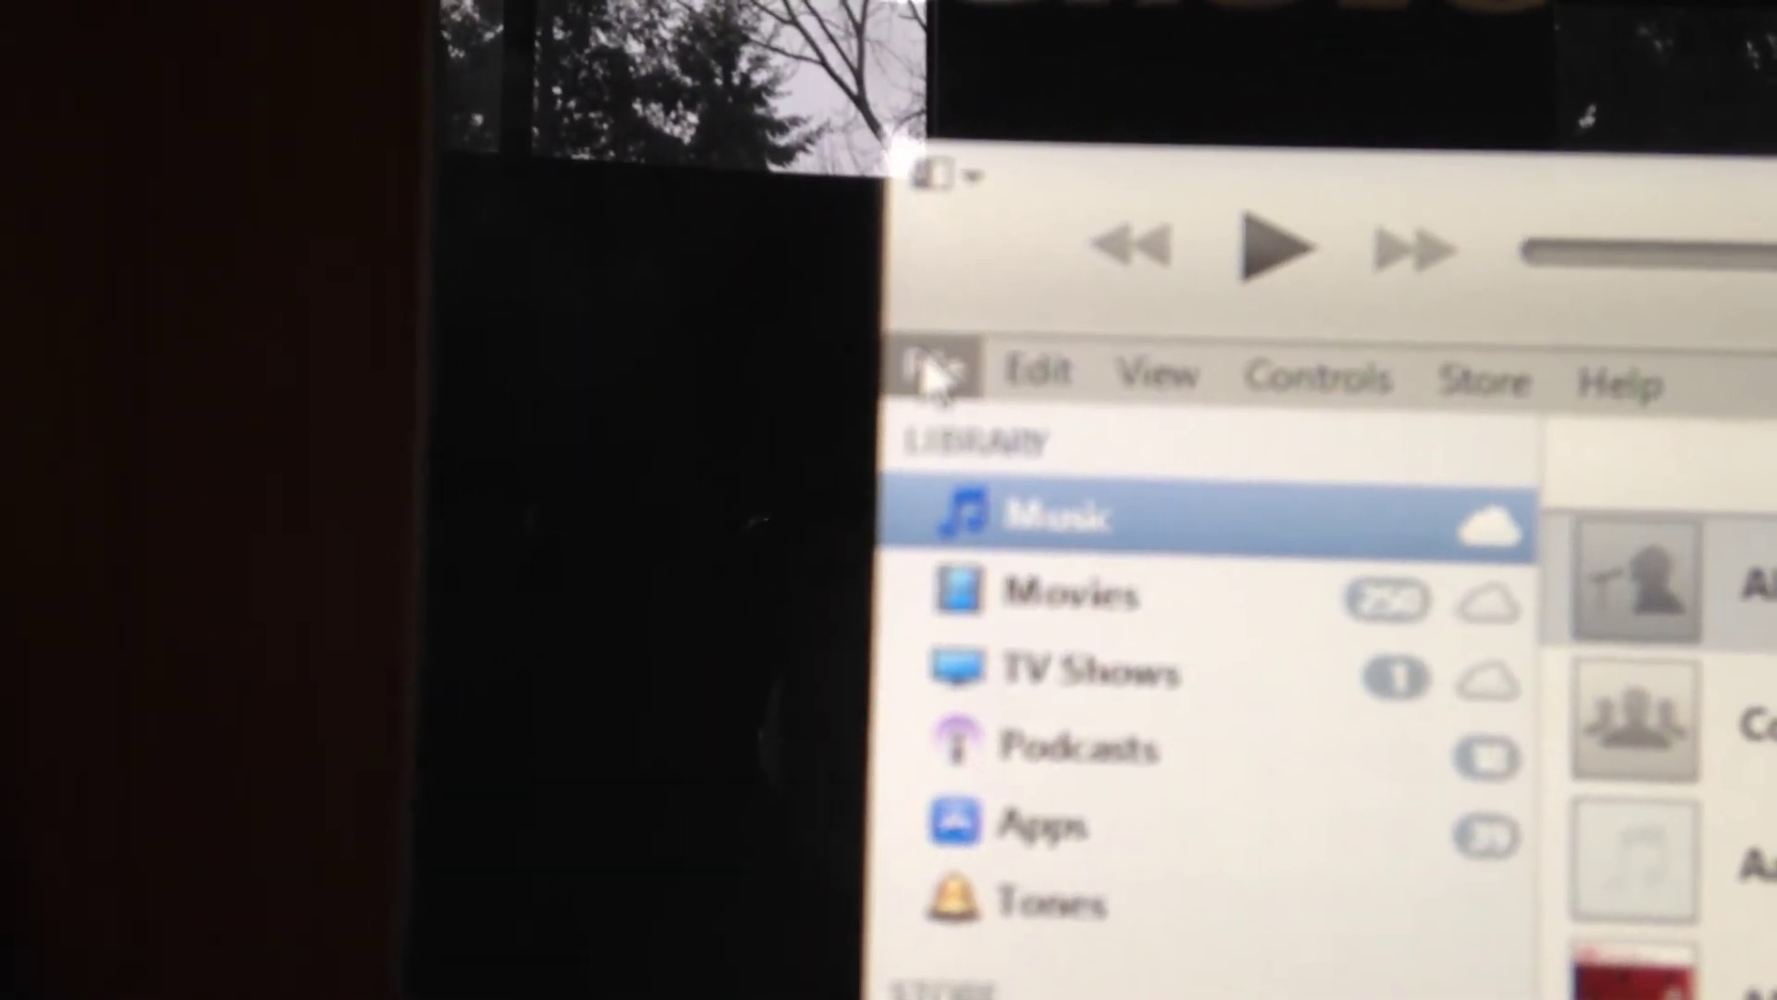
Step: Choose Add Folder to Library from the iTunes File menu
click(934, 382)
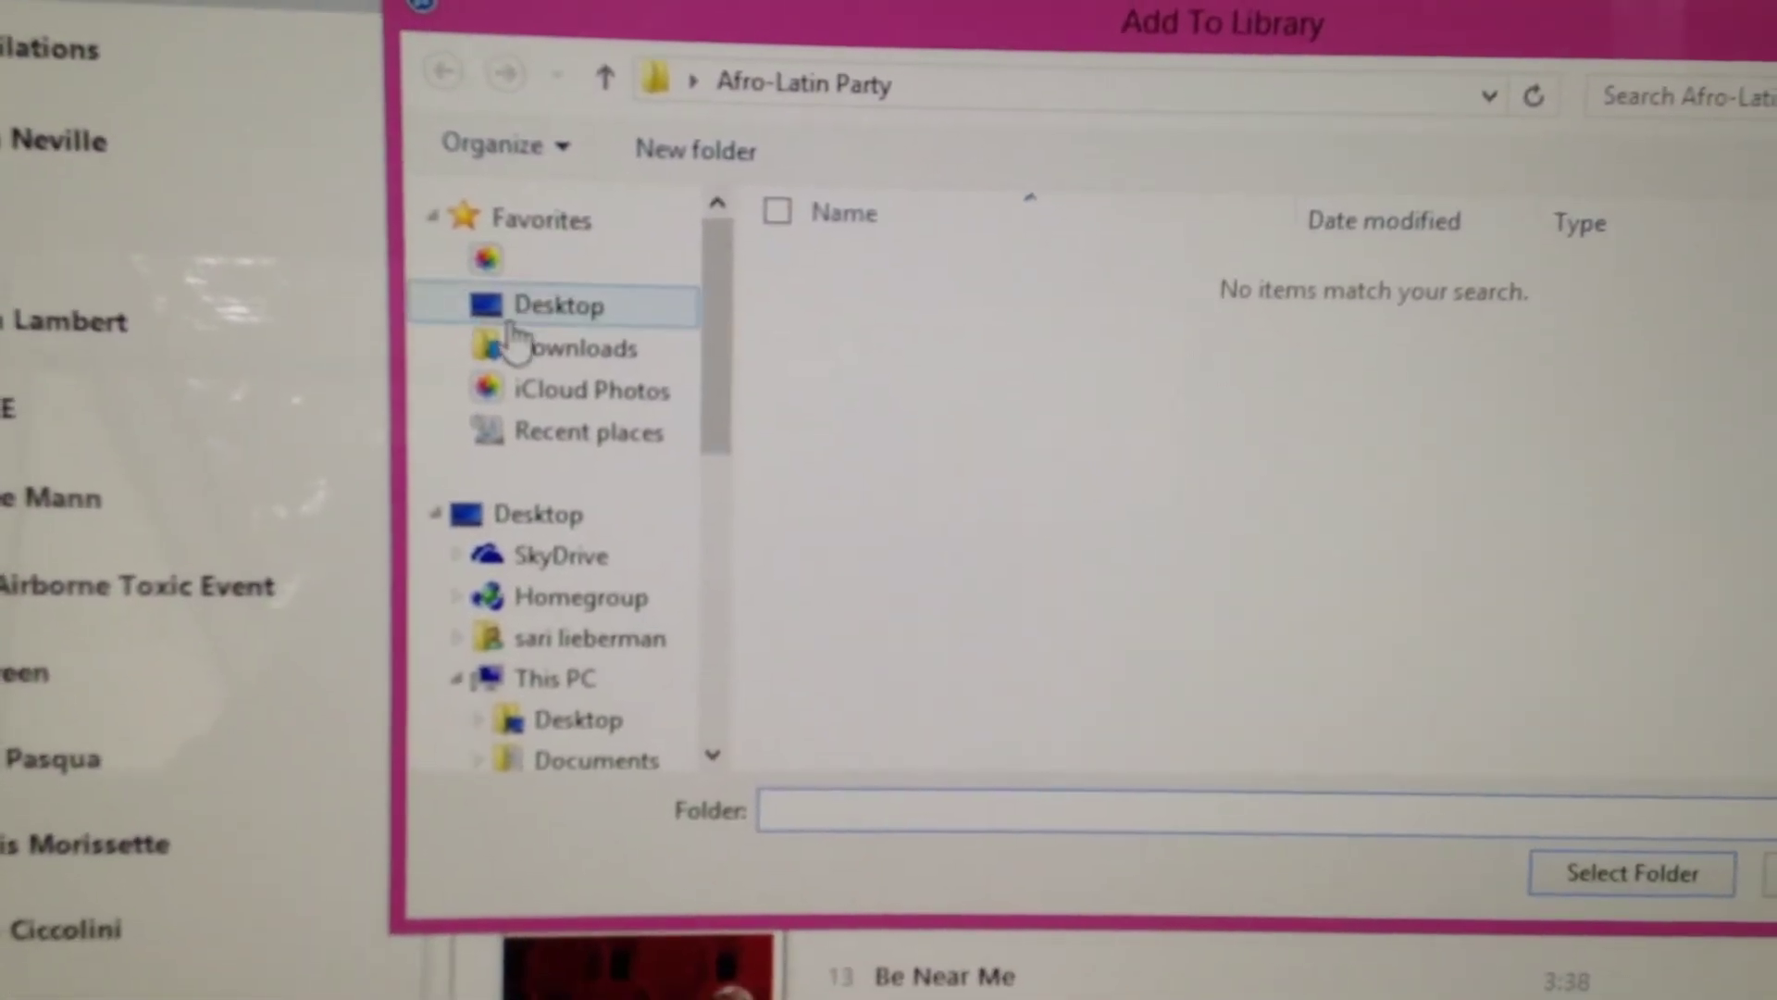
Step: Add the Afro-Latin Party folder from Desktop to the iTunes library
click(570, 332)
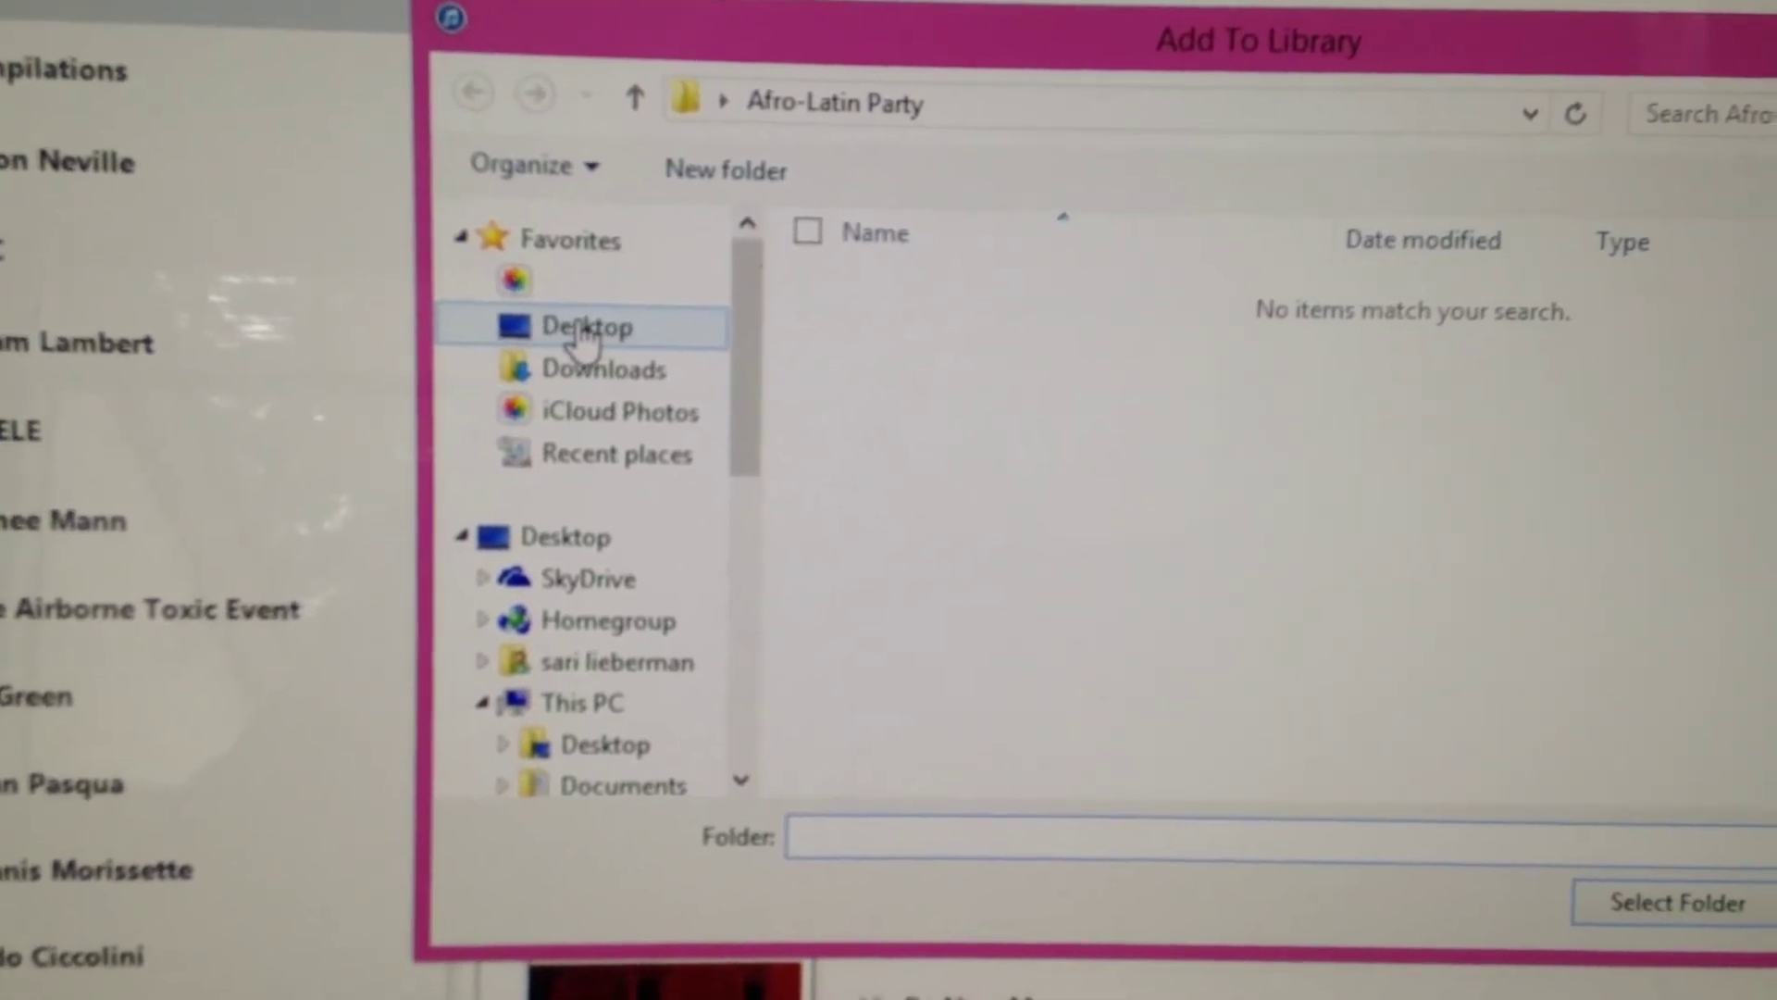
click(597, 331)
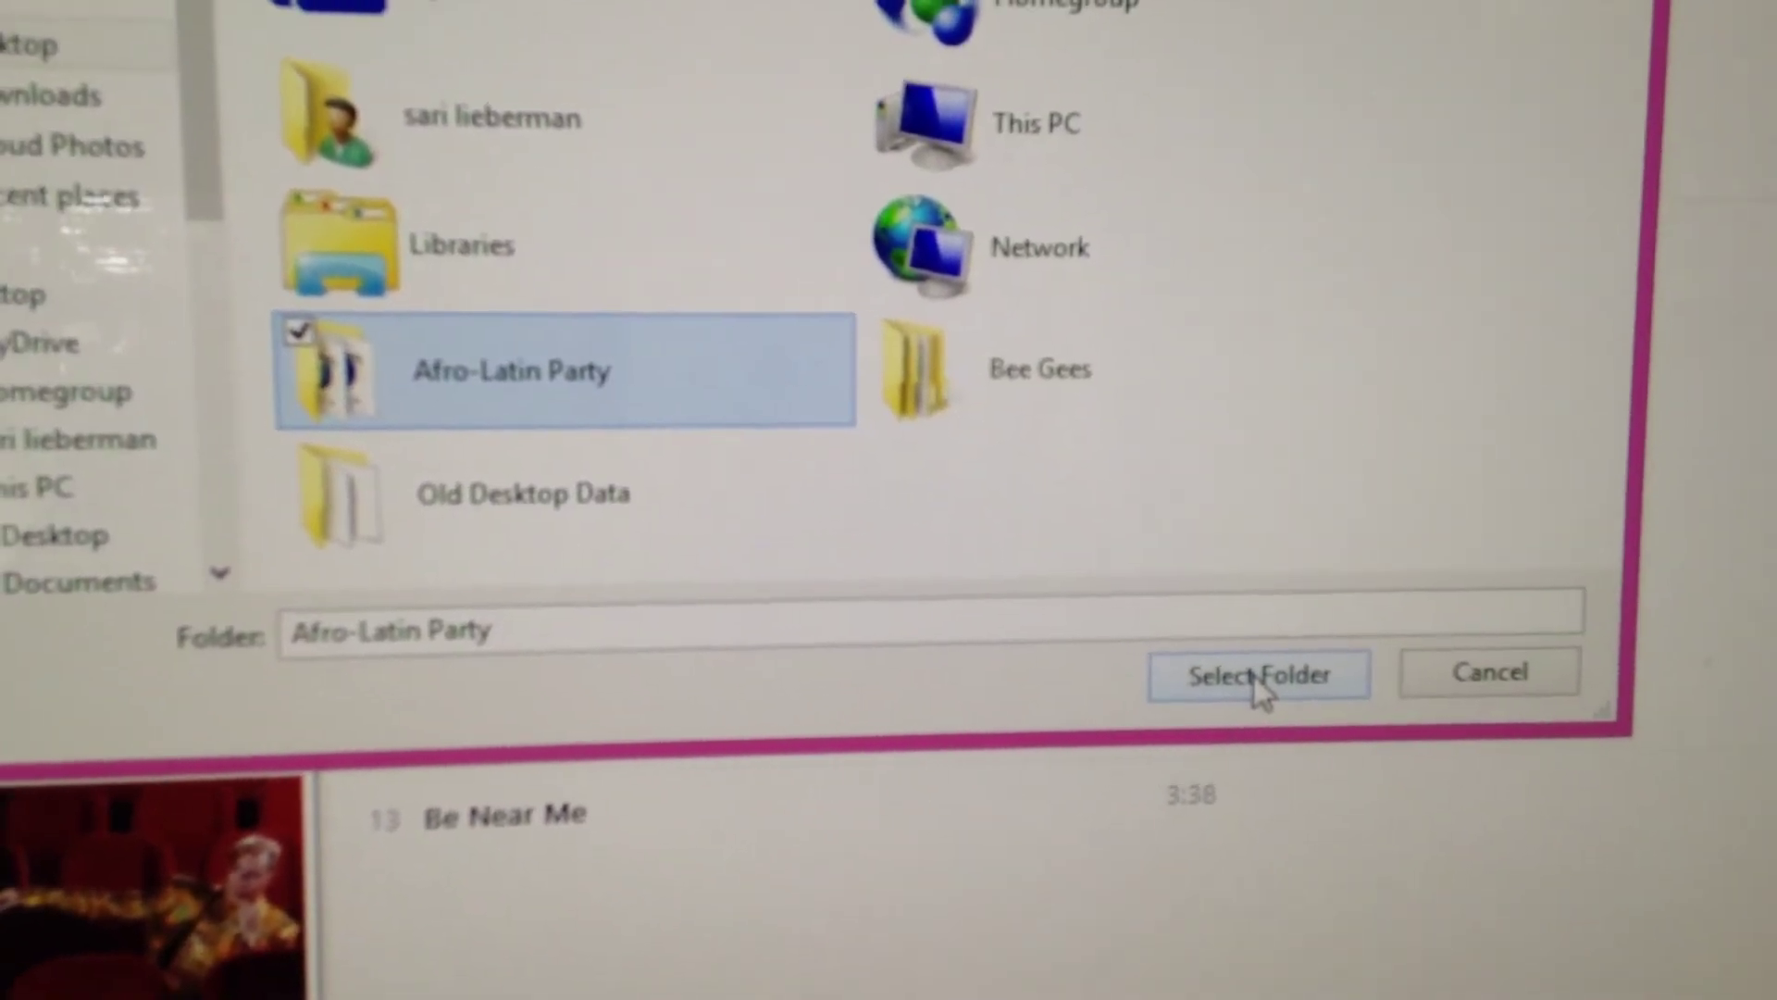
click(1472, 803)
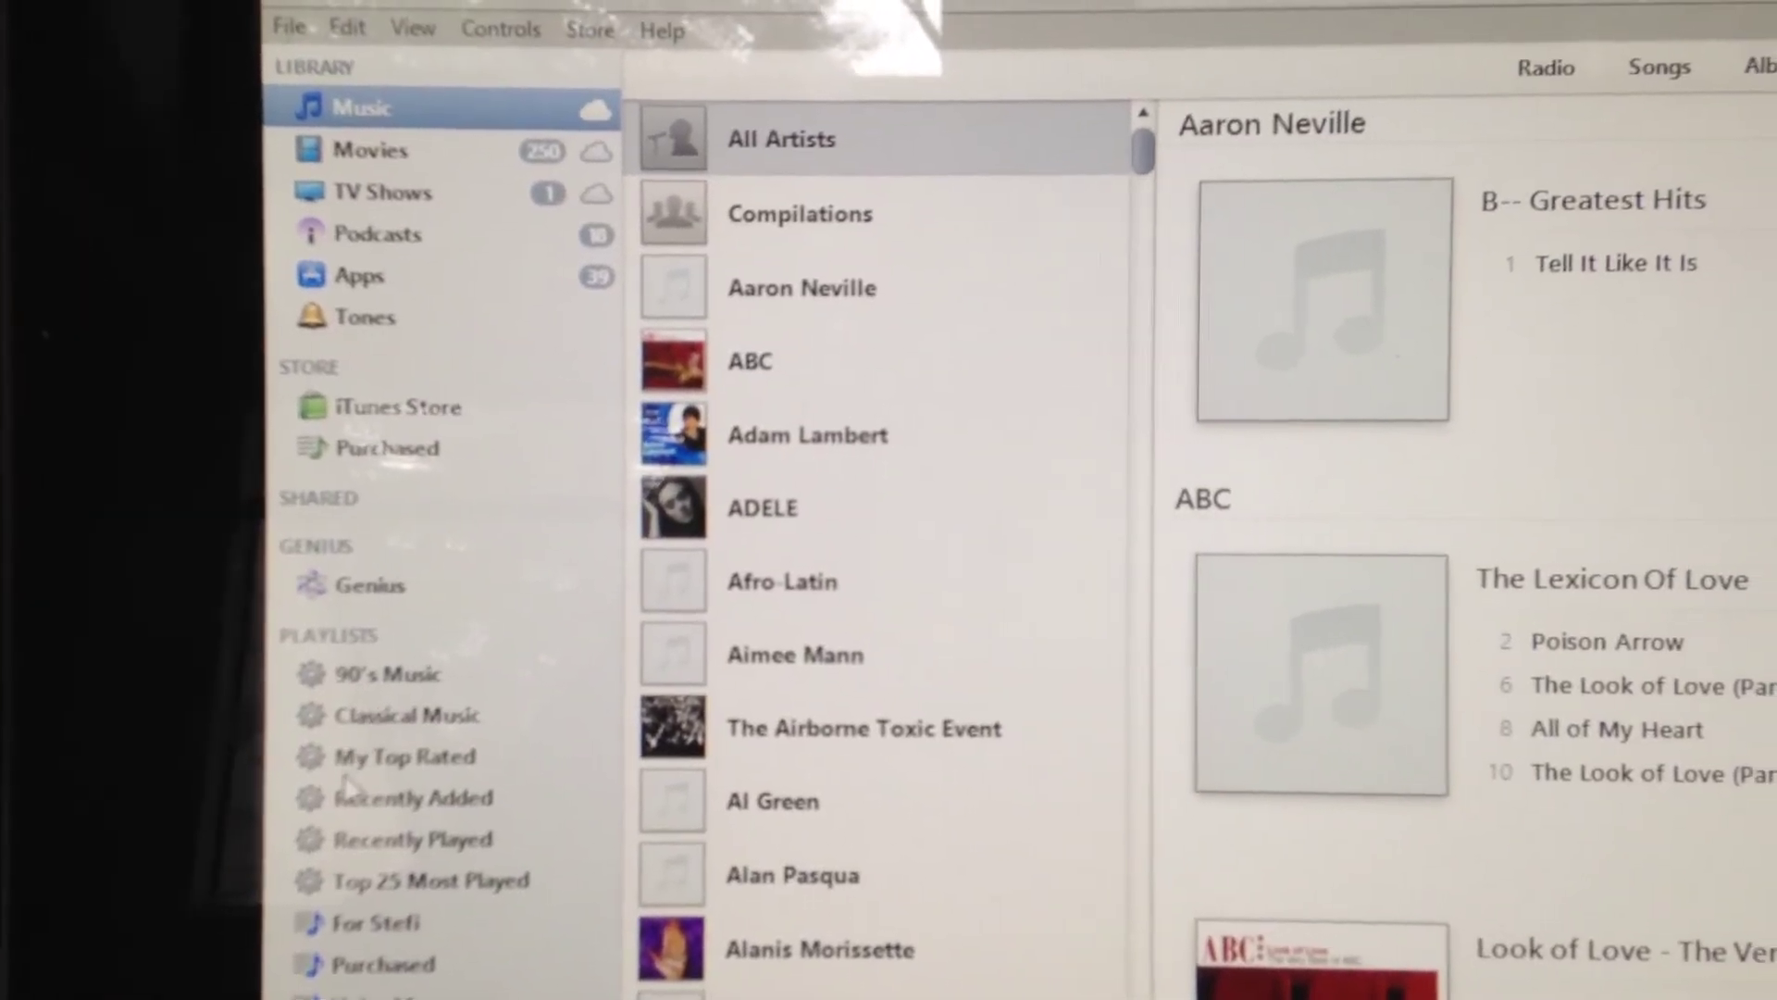
Step: Play the track Betece from the Recently Added playlist
click(347, 828)
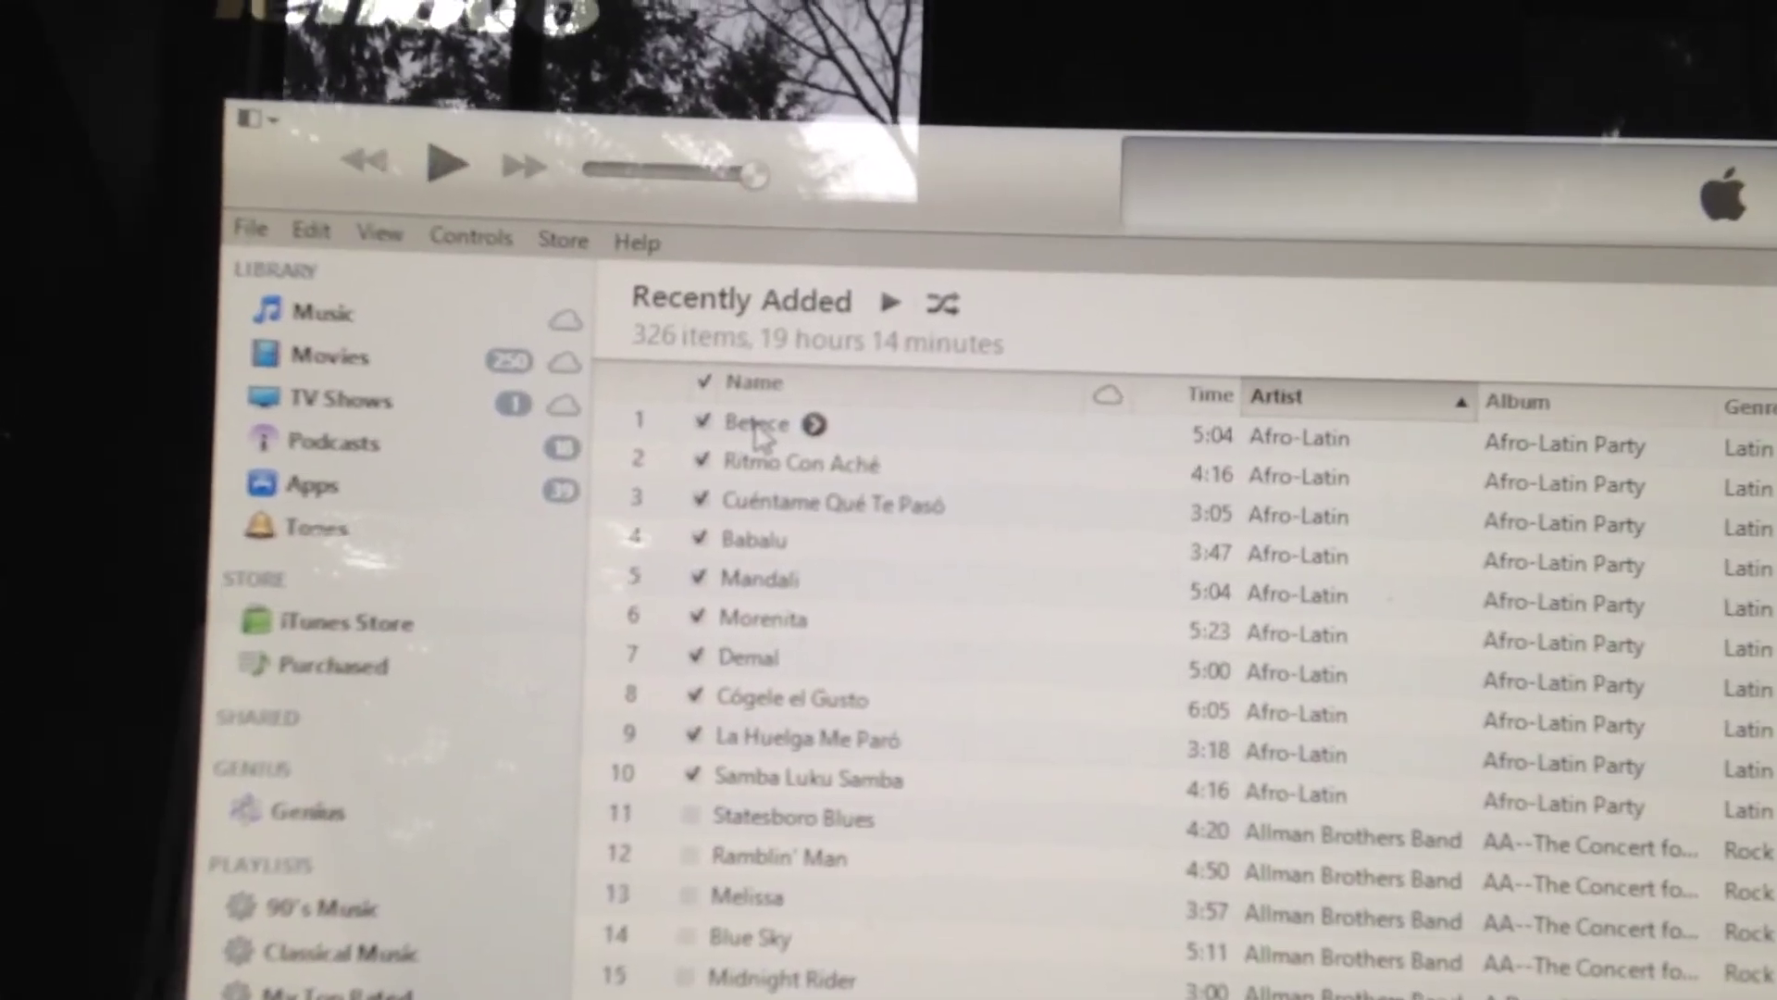
click(764, 279)
double_click(772, 436)
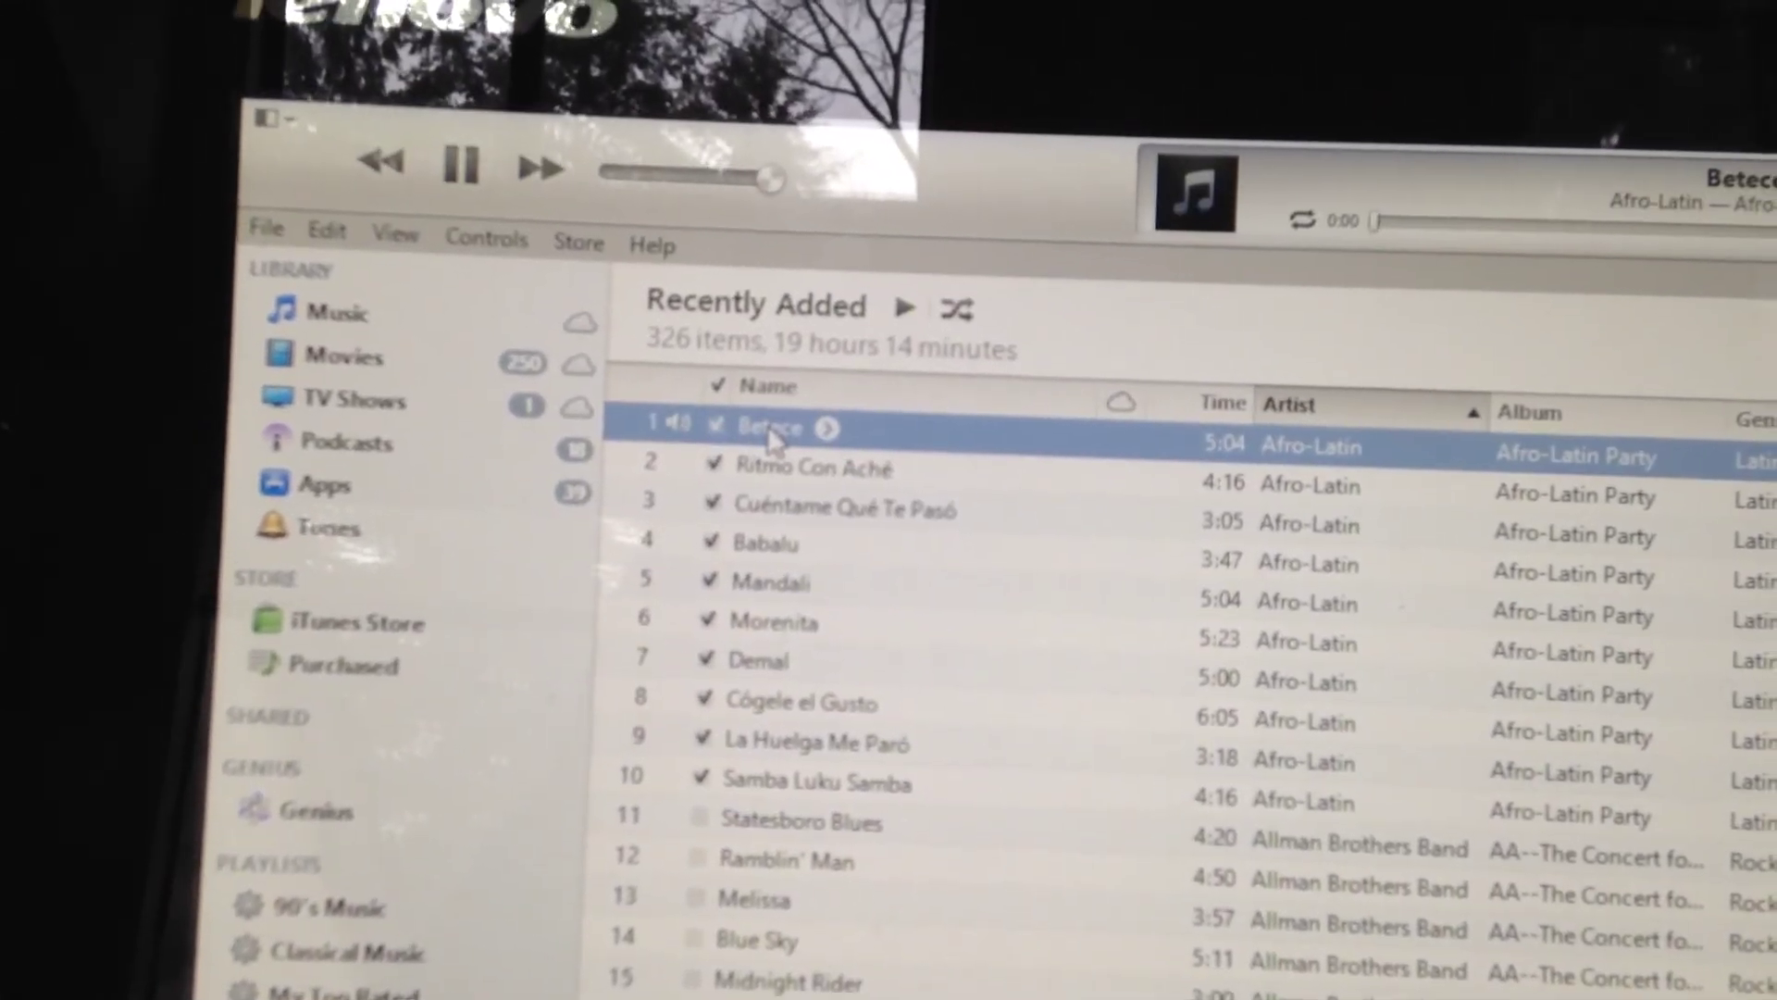